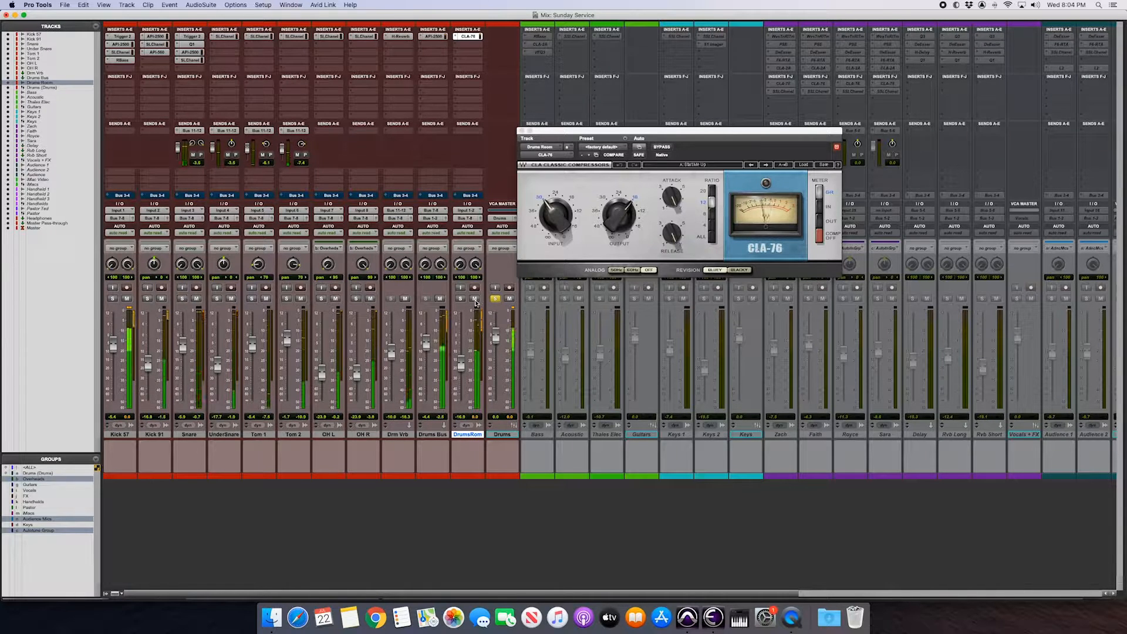
# Step: Toggle the mute on the Drums Room track and solo the Bass track
pyautogui.click(475, 299)
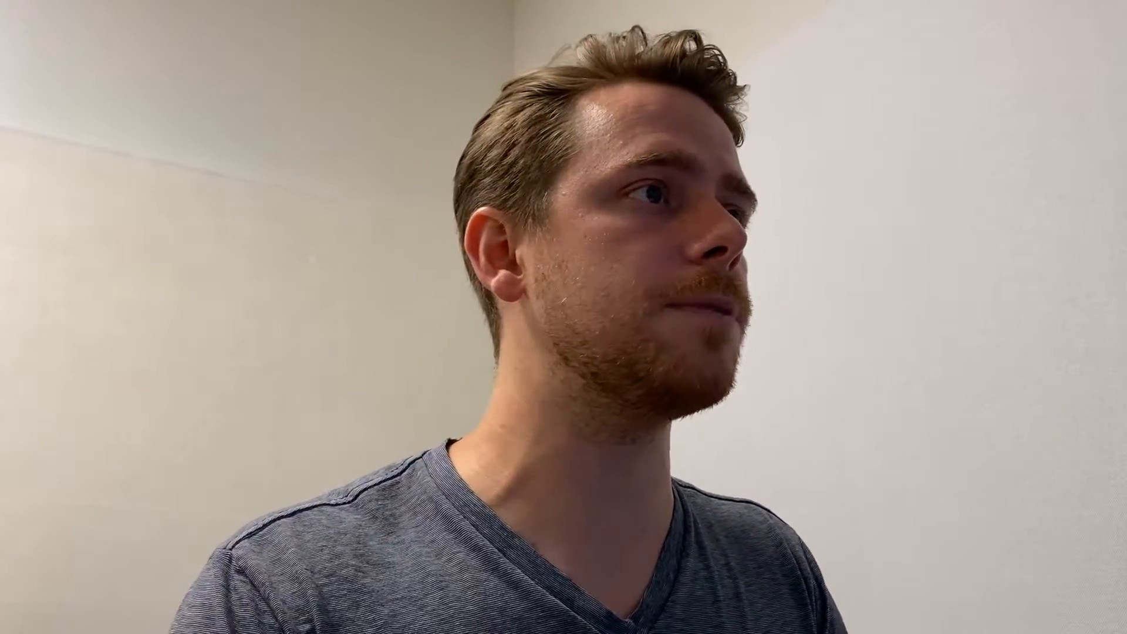
pyautogui.click(530, 300)
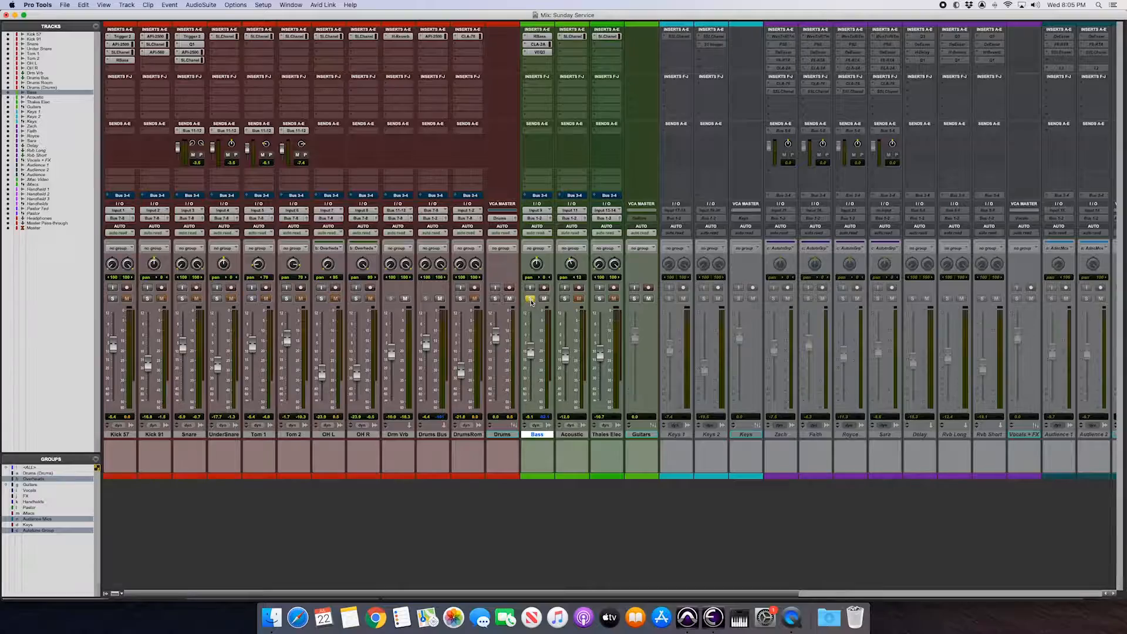
# Step: Examine the Bass track's RBass, CLA-2A and VEQ3 inserts one after another, and close the plug-in window
pyautogui.click(541, 37)
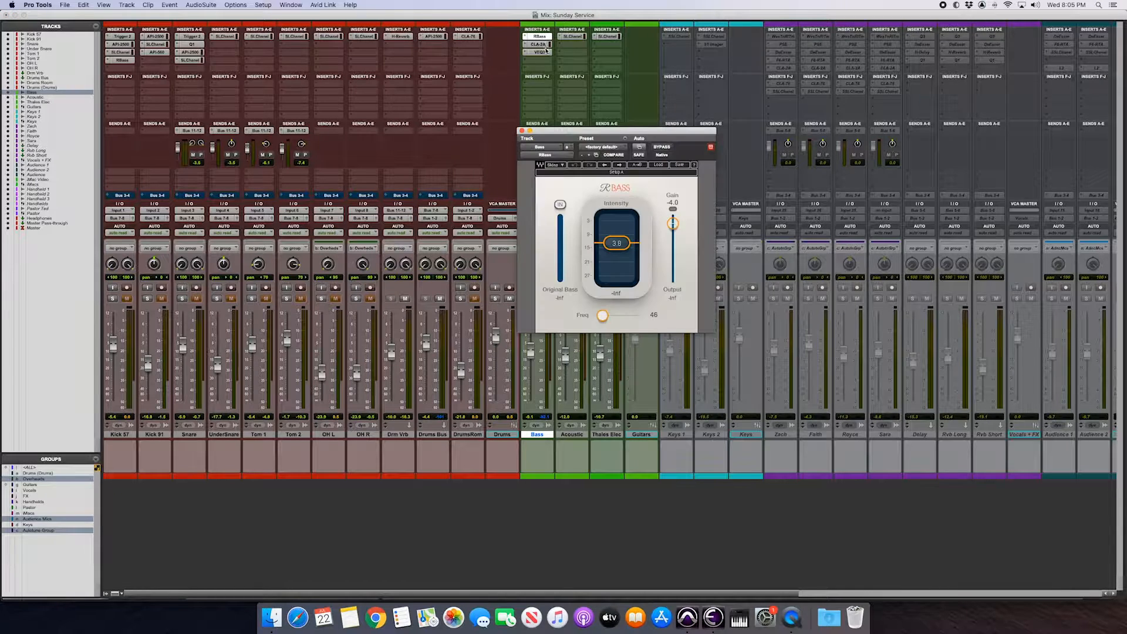
pyautogui.moveTo(599, 128); pyautogui.dragTo(684, 82)
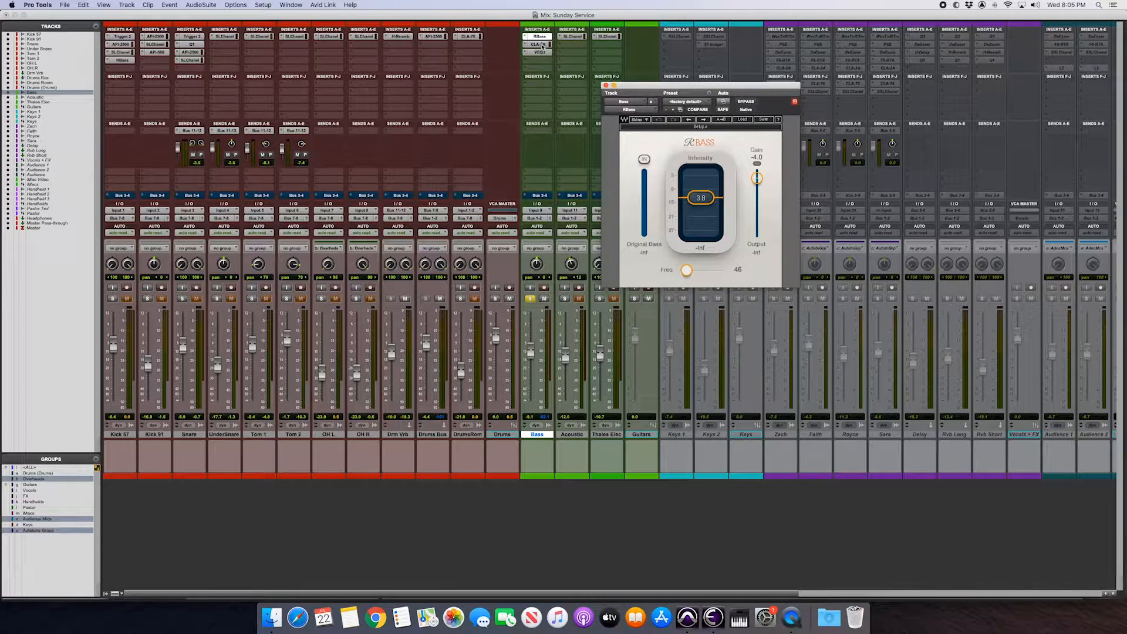
pyautogui.click(540, 44)
pyautogui.click(540, 52)
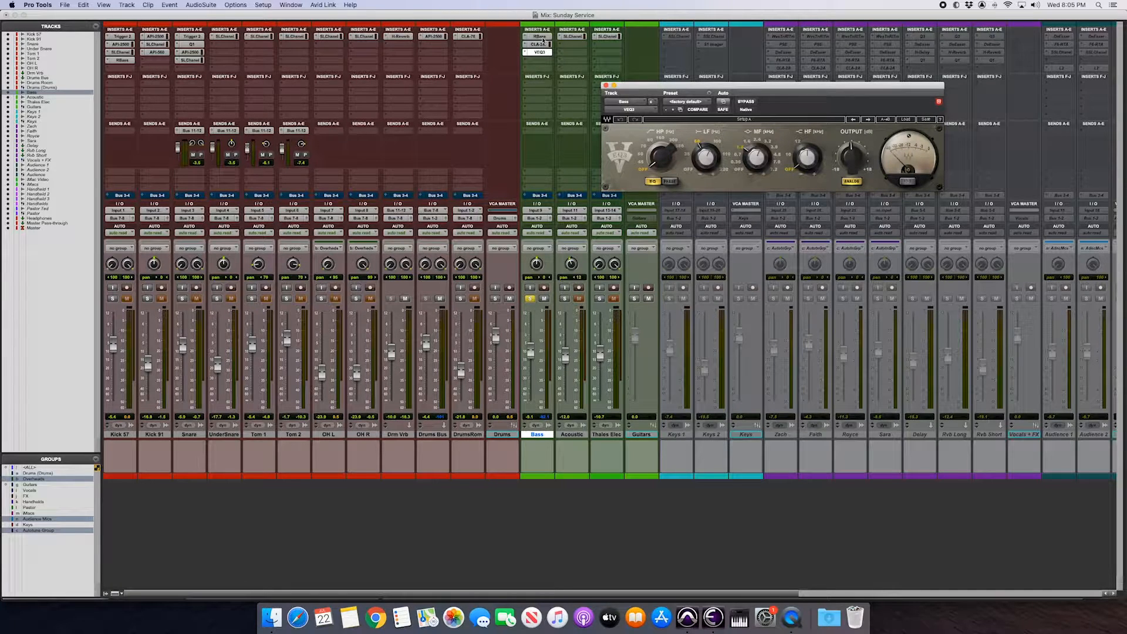
pyautogui.click(540, 36)
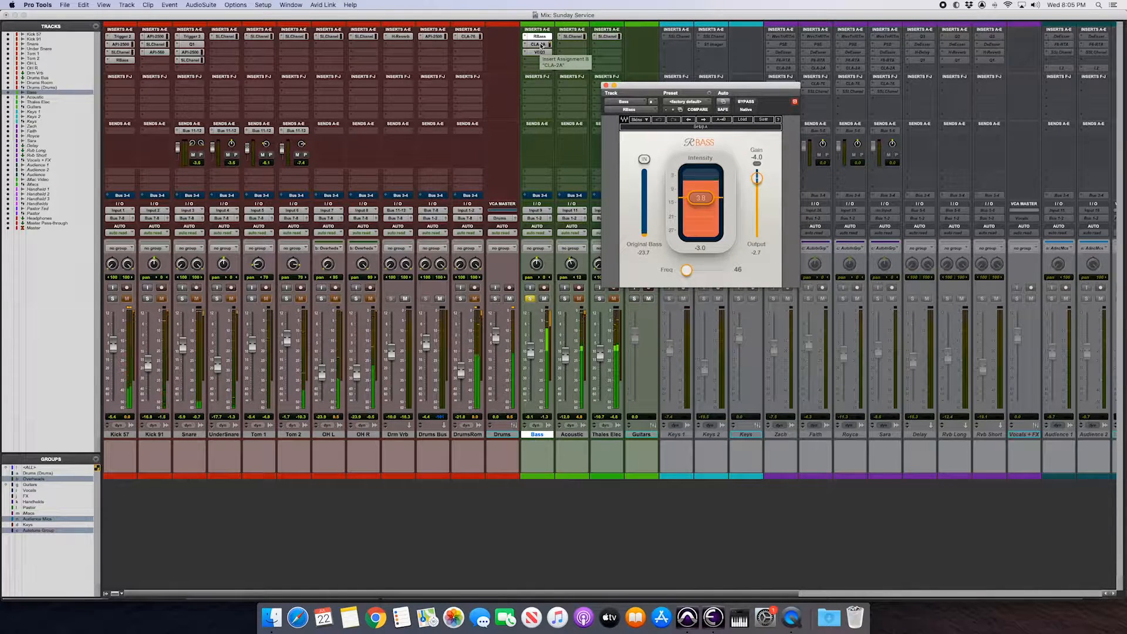
pyautogui.click(539, 44)
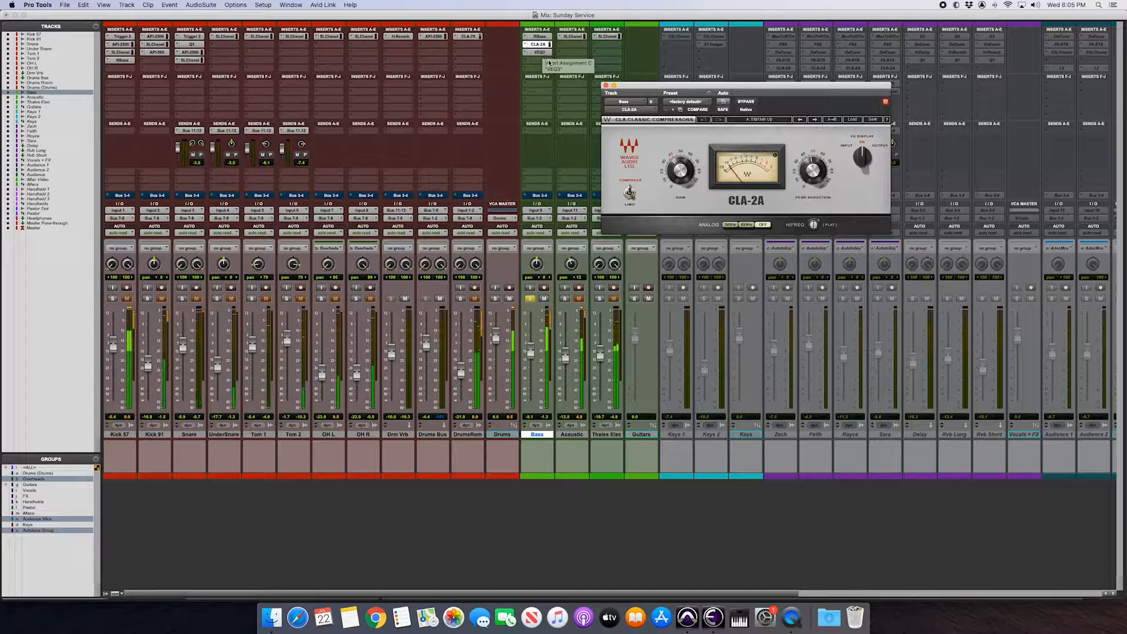
pyautogui.click(539, 53)
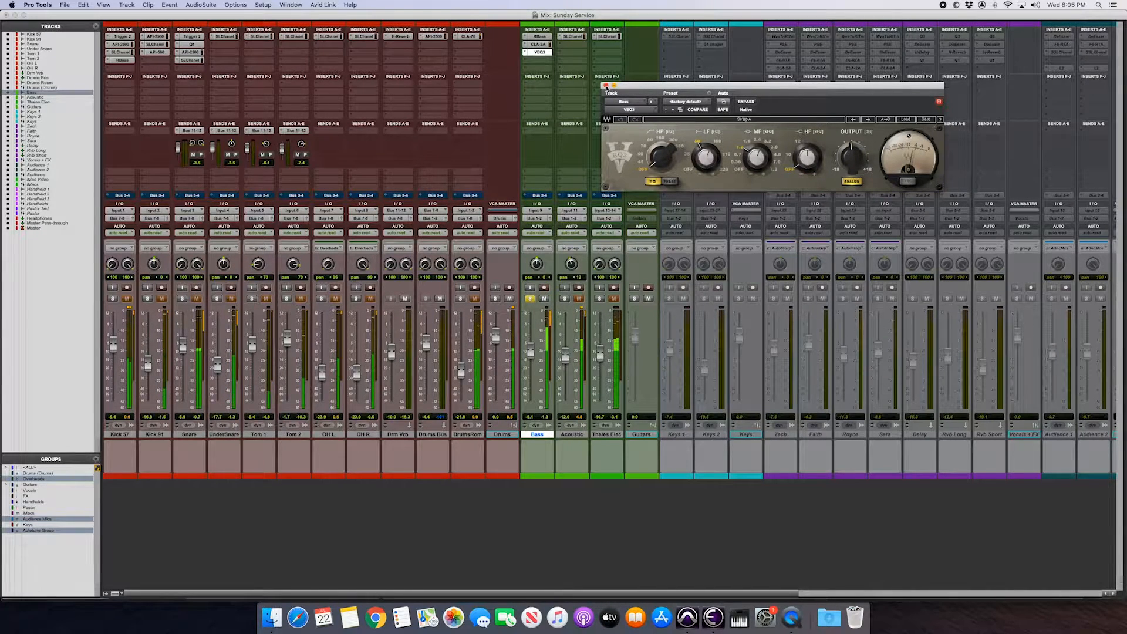
pyautogui.click(606, 87)
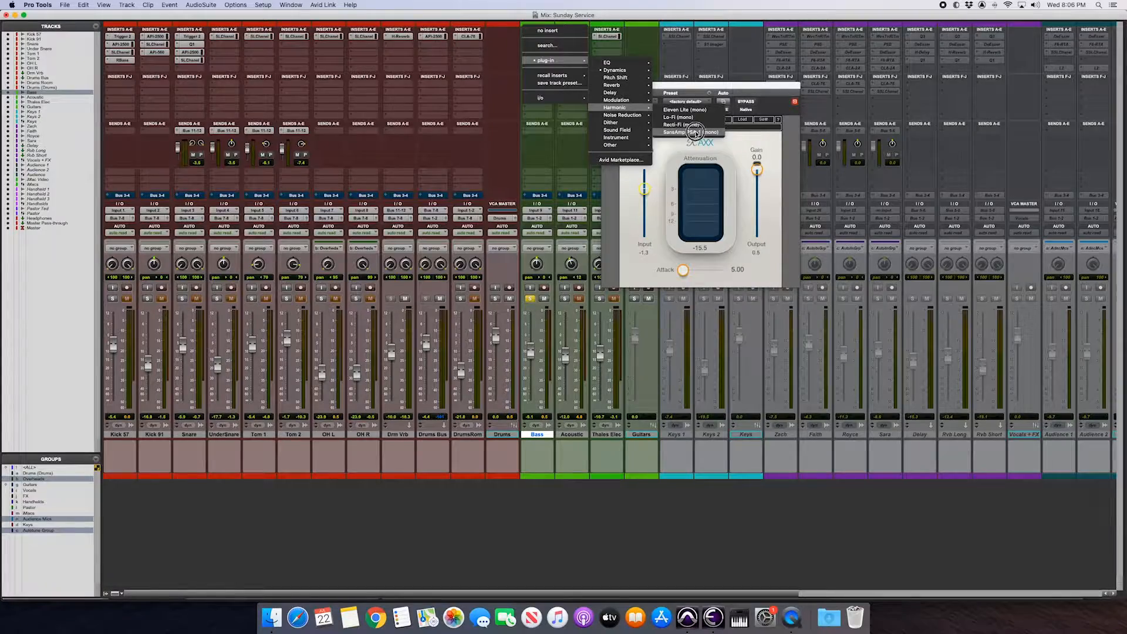
# Step: Try the SansAmp PSA-1 plug-in on the Bass track during playback, adjusting its Crunch and Punch knobs
pyautogui.click(695, 134)
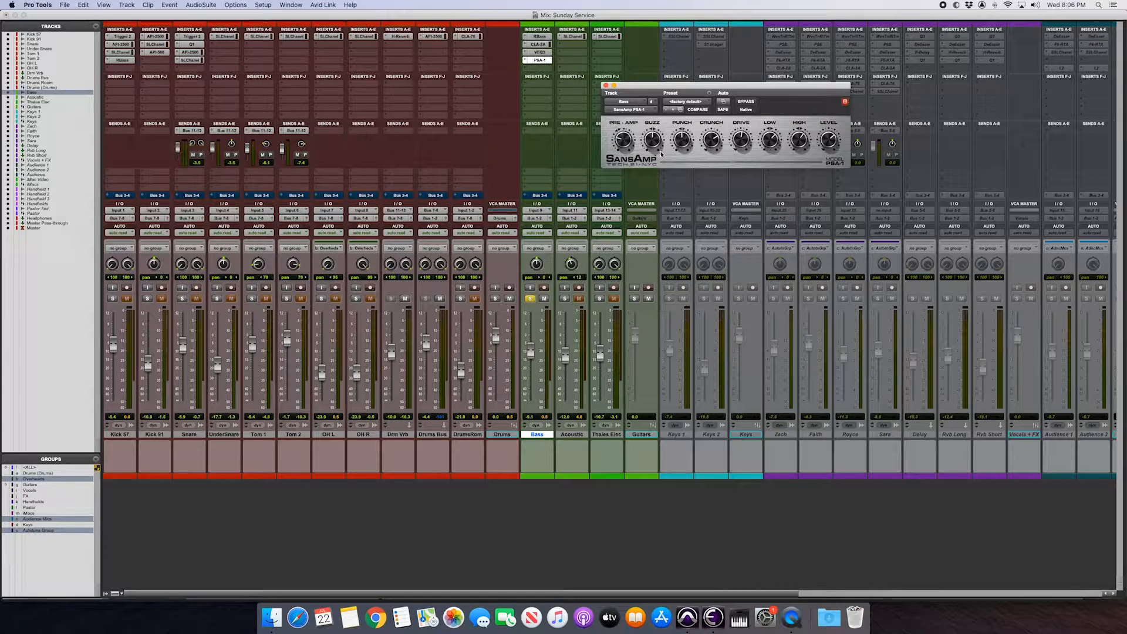
pyautogui.press('space')
pyautogui.moveTo(711, 138); pyautogui.dragTo(743, 114)
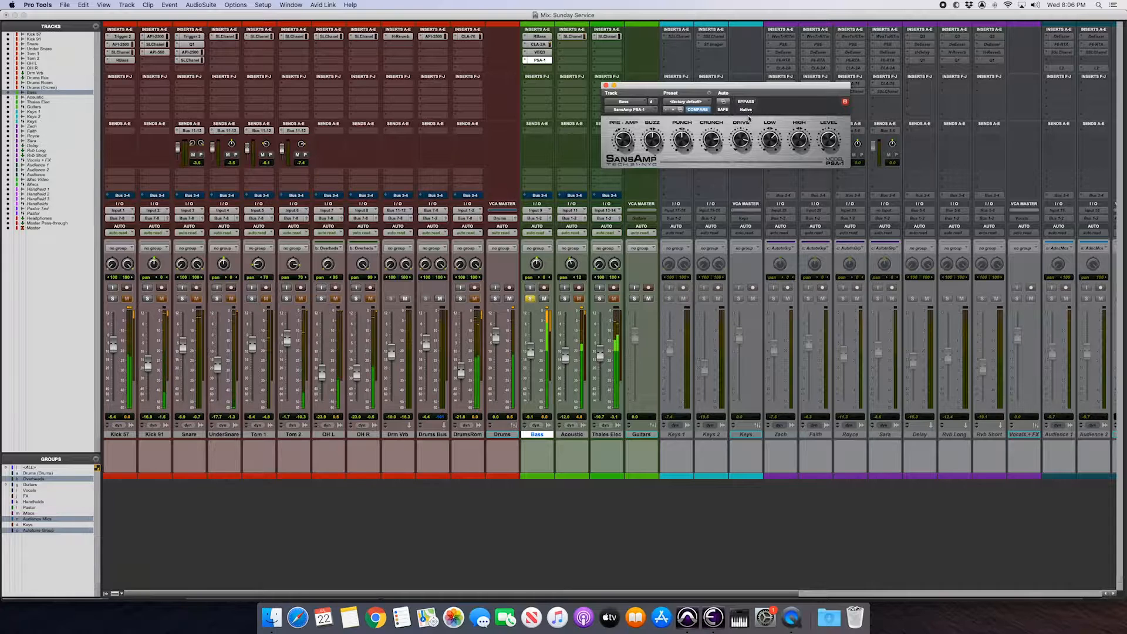
pyautogui.moveTo(680, 145); pyautogui.dragTo(649, 117)
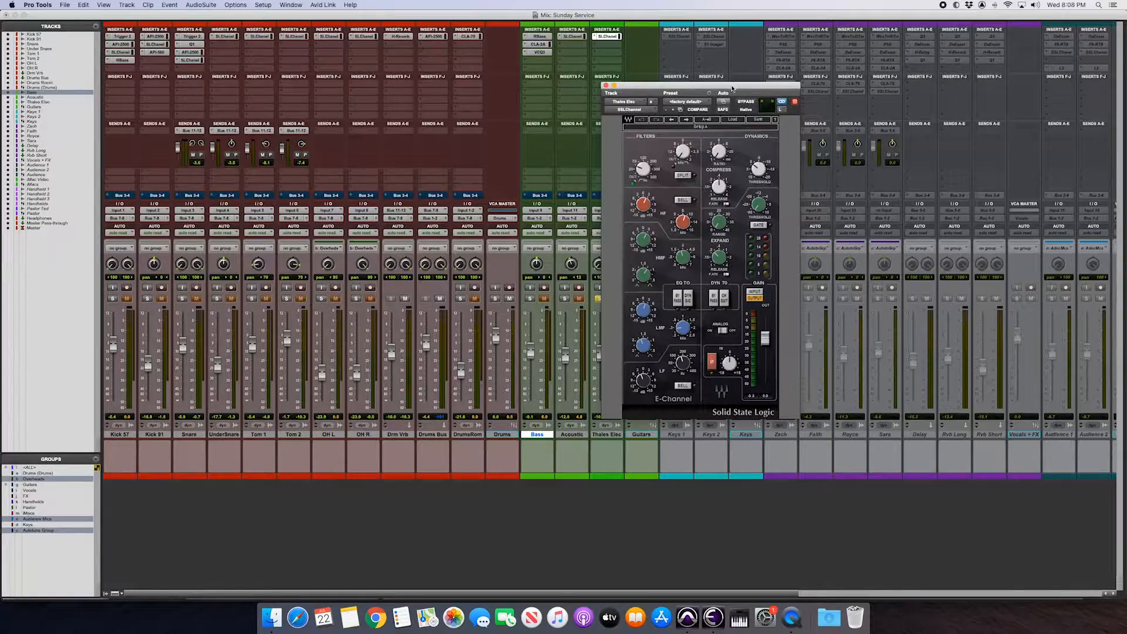
# Step: Examine and audition the SSL E-Channel on the electric guitar track, and close the plug-in window
pyautogui.moveTo(732, 88); pyautogui.dragTo(796, 88)
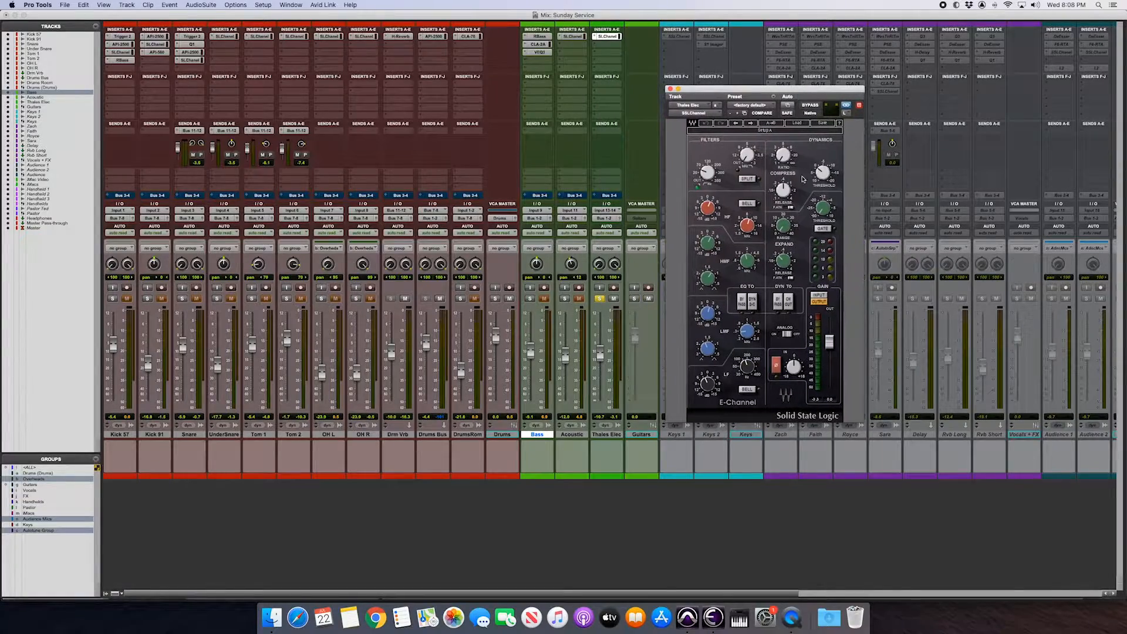
pyautogui.press('space')
pyautogui.click(669, 89)
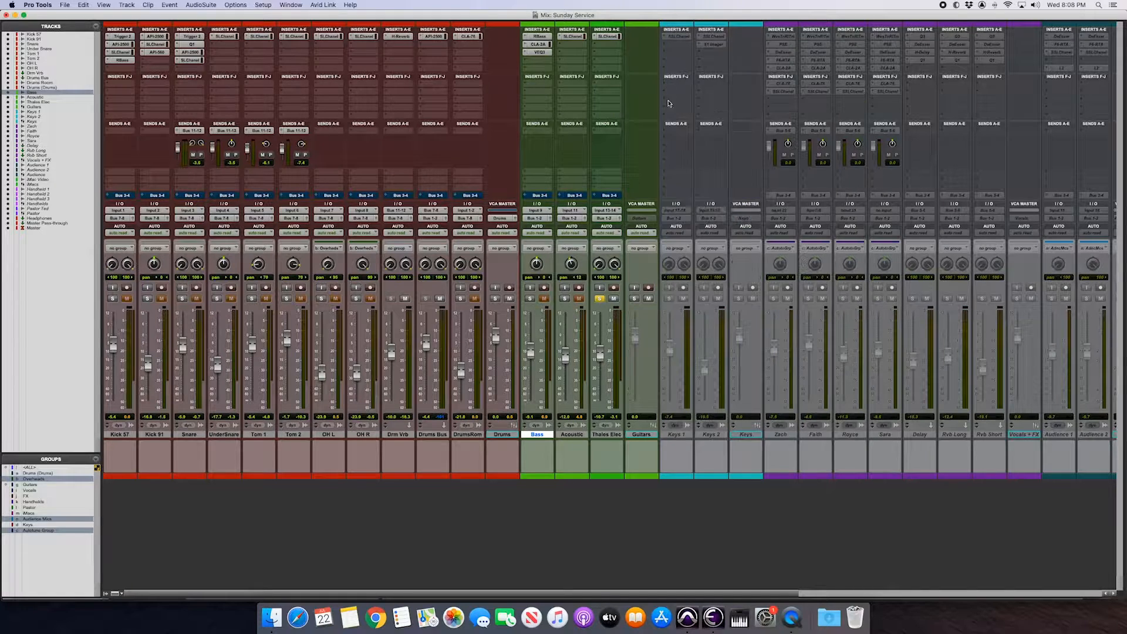
pyautogui.press('space')
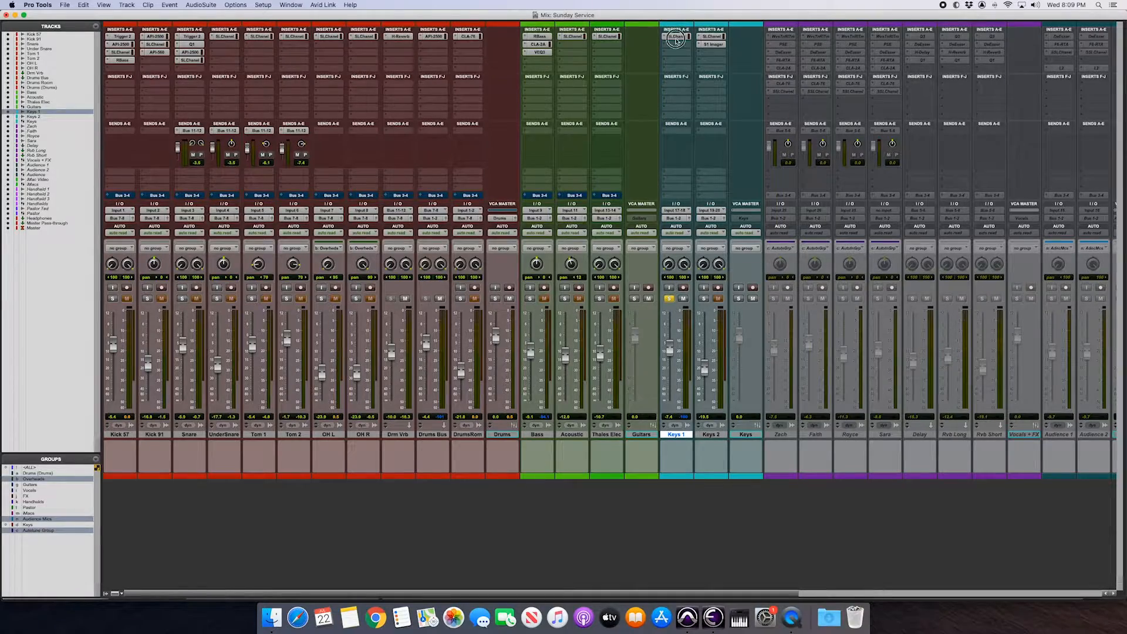
# Step: Open the SSL E-Channel on the Keys 1 track to examine its settings
pyautogui.click(676, 37)
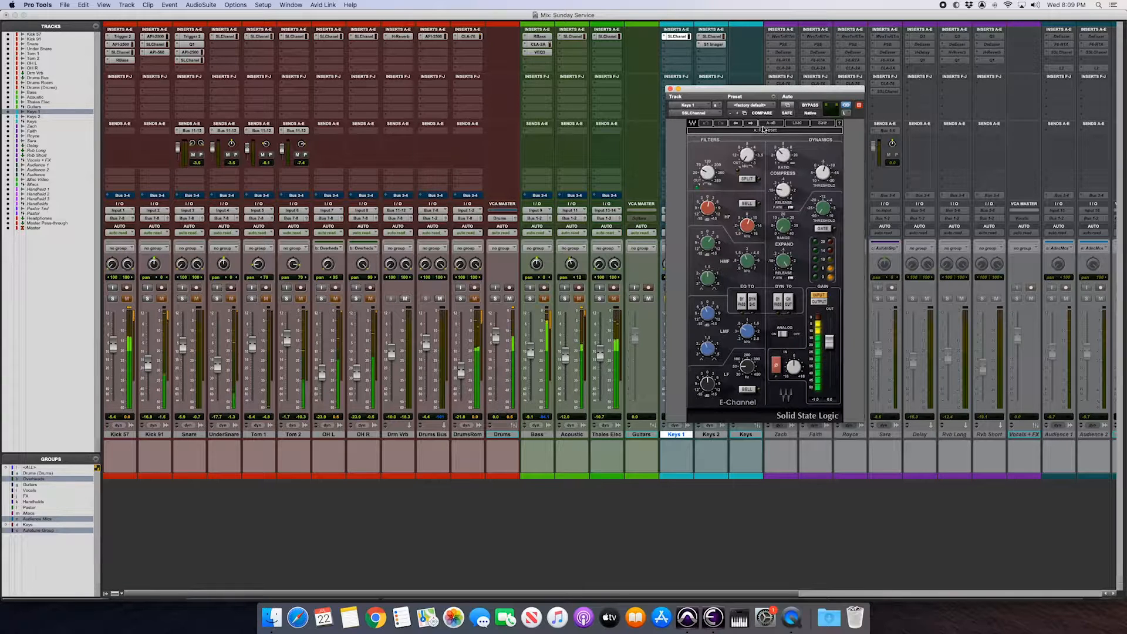
pyautogui.moveTo(759, 90); pyautogui.dragTo(873, 98)
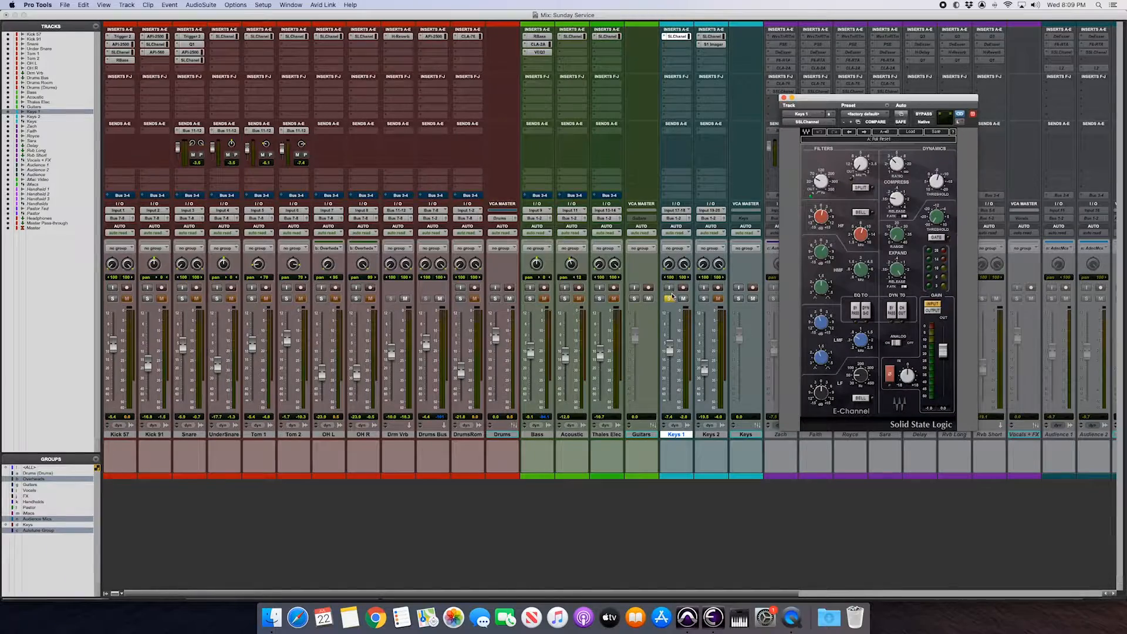
# Step: Move the solo from Keys 1 to Keys 2 and take the S1 Imager insert on Keys 2 out of bypass
pyautogui.click(670, 298)
pyautogui.click(704, 299)
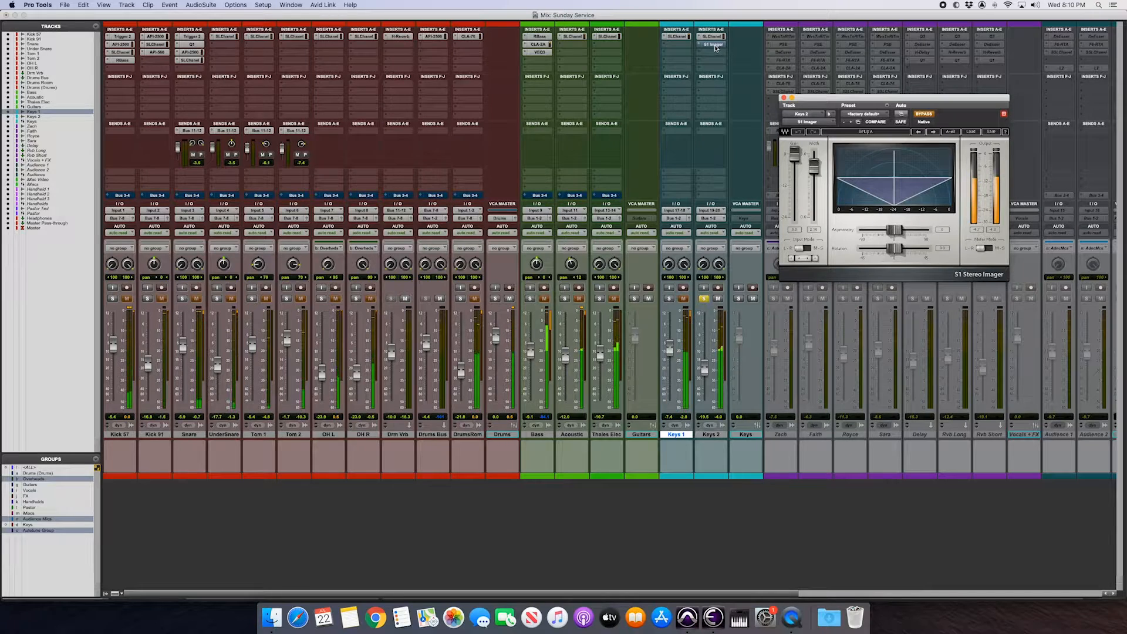
pyautogui.keyDown('super'); pyautogui.click(716, 47); pyautogui.keyUp('super')
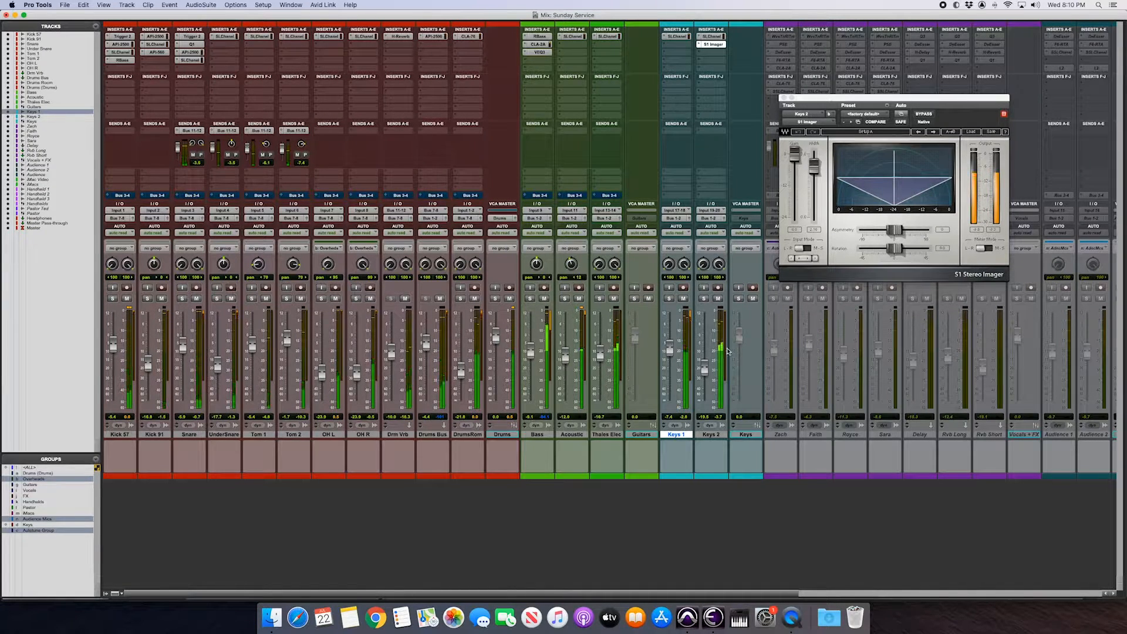
# Step: Set the Waves Tune Real-Time scale on the fourth vocal track to G Major, and close the plug-in
pyautogui.hscroll(10, 675, 346)
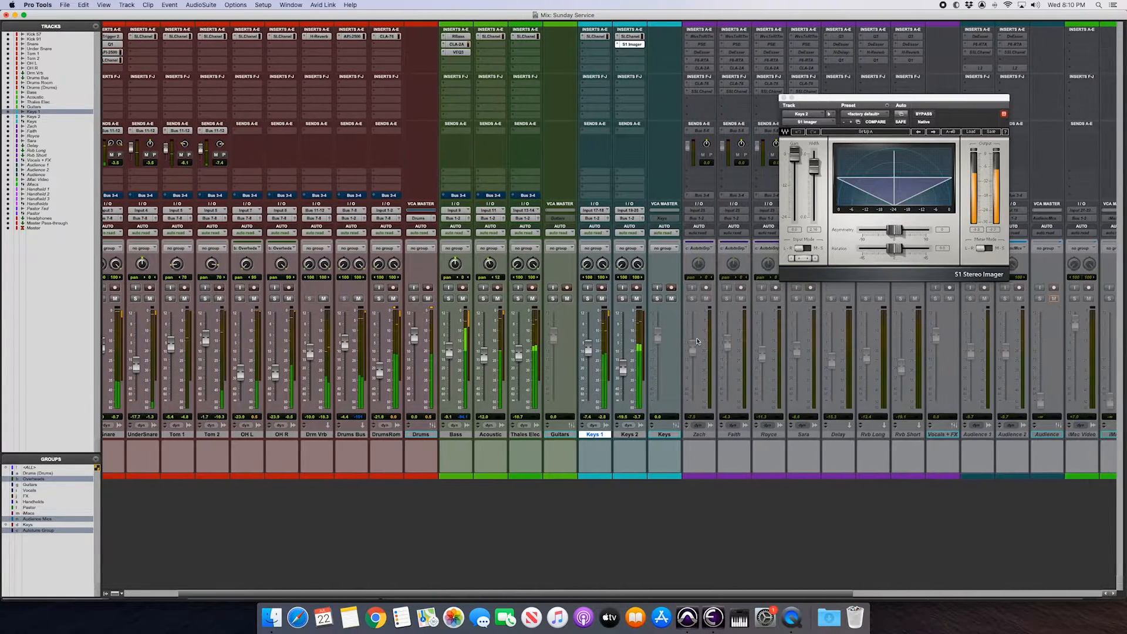
pyautogui.hscroll(2, 594, 355)
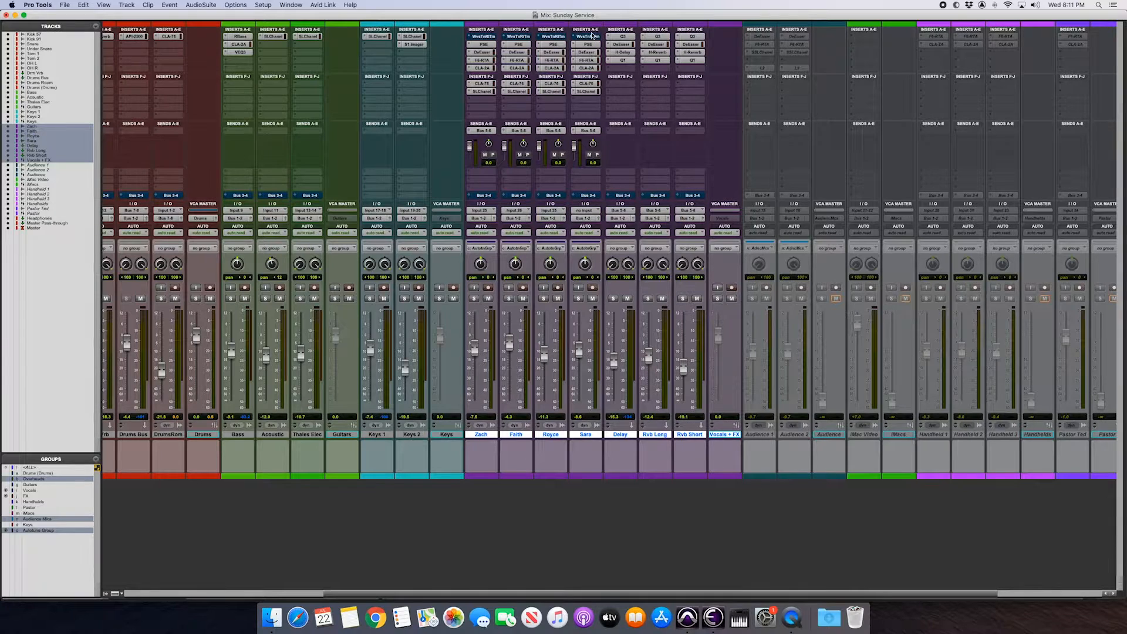
pyautogui.click(587, 36)
pyautogui.moveTo(975, 99); pyautogui.dragTo(847, 157)
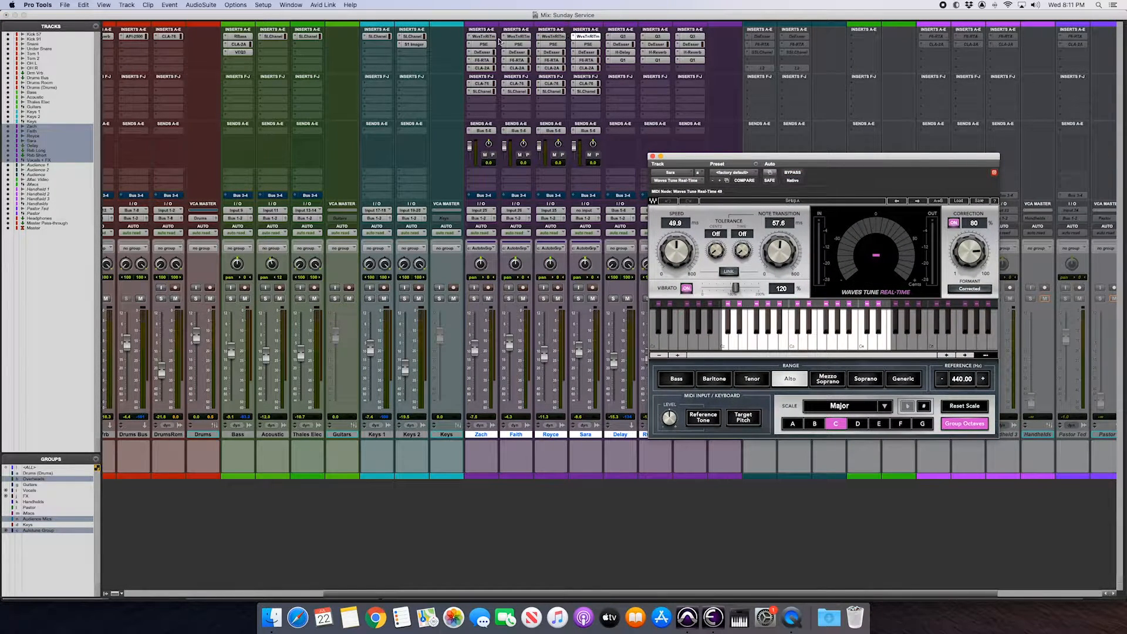
pyautogui.click(919, 424)
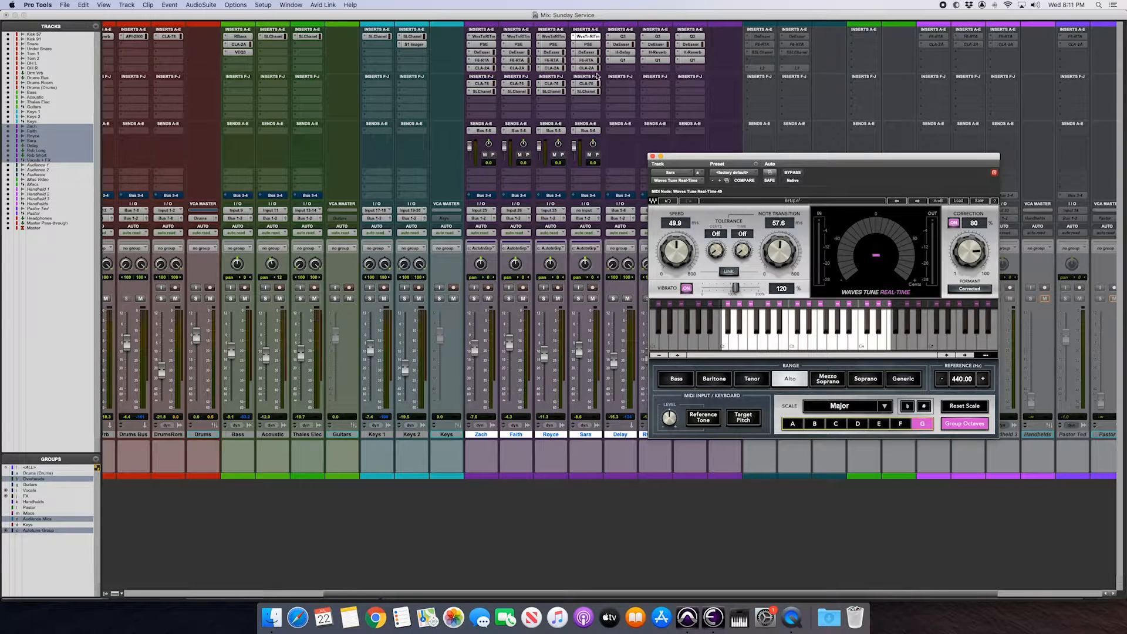
pyautogui.click(652, 156)
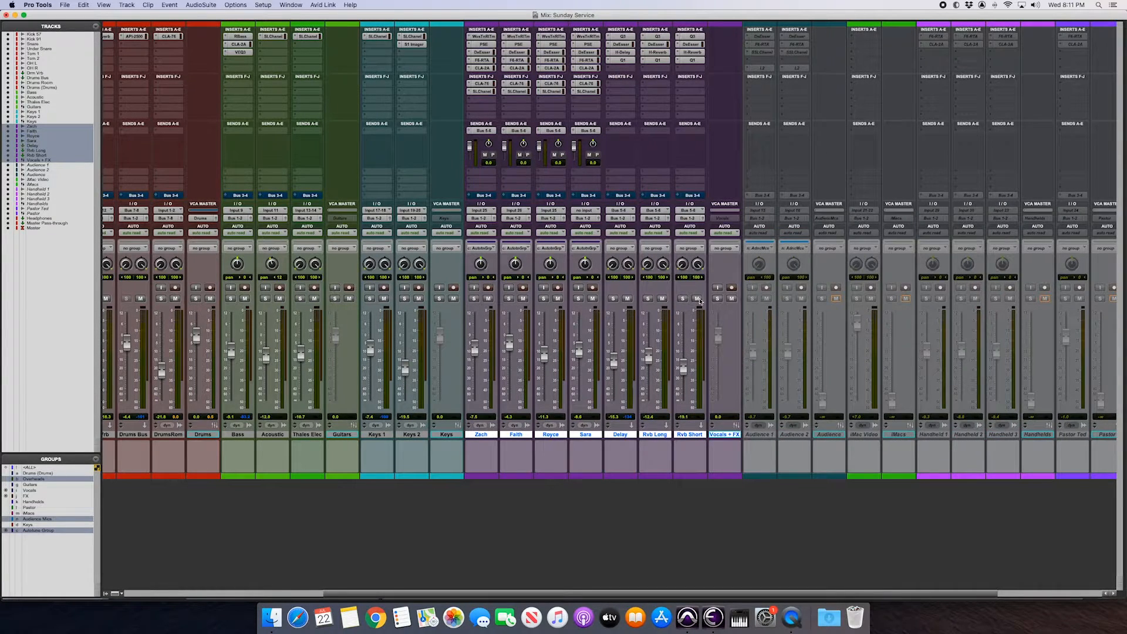
# Step: Play the session and examine the second vocal track's Waves Tune, PSE, DeEsser, F6-RTA, CLA-2A, CLA-76 and SSL Channel inserts in order
pyautogui.press('space')
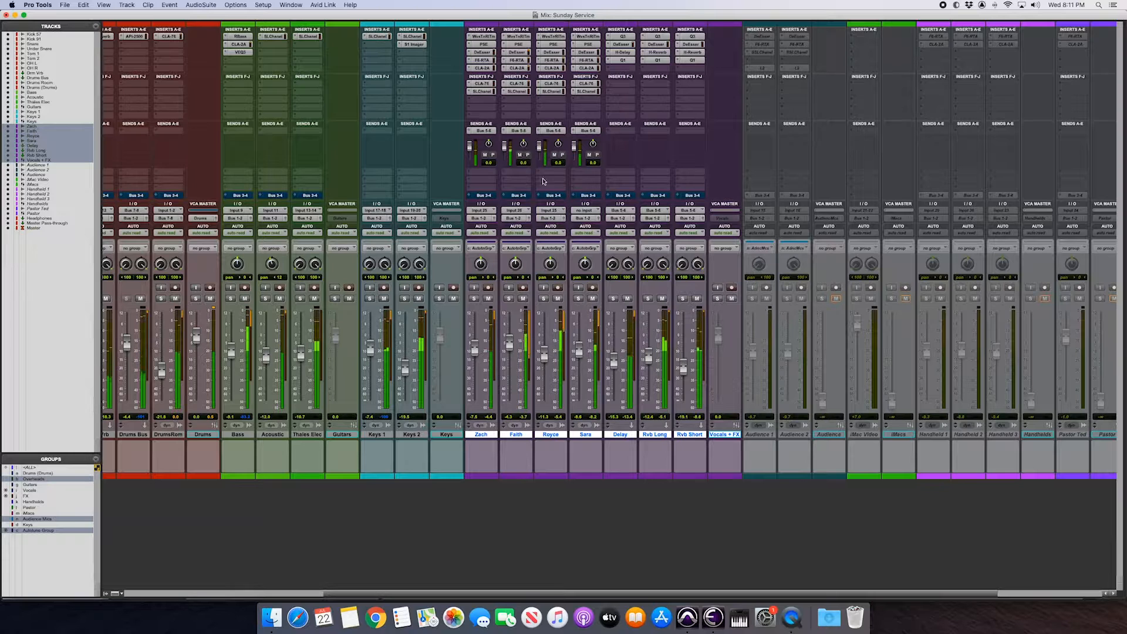
pyautogui.click(518, 37)
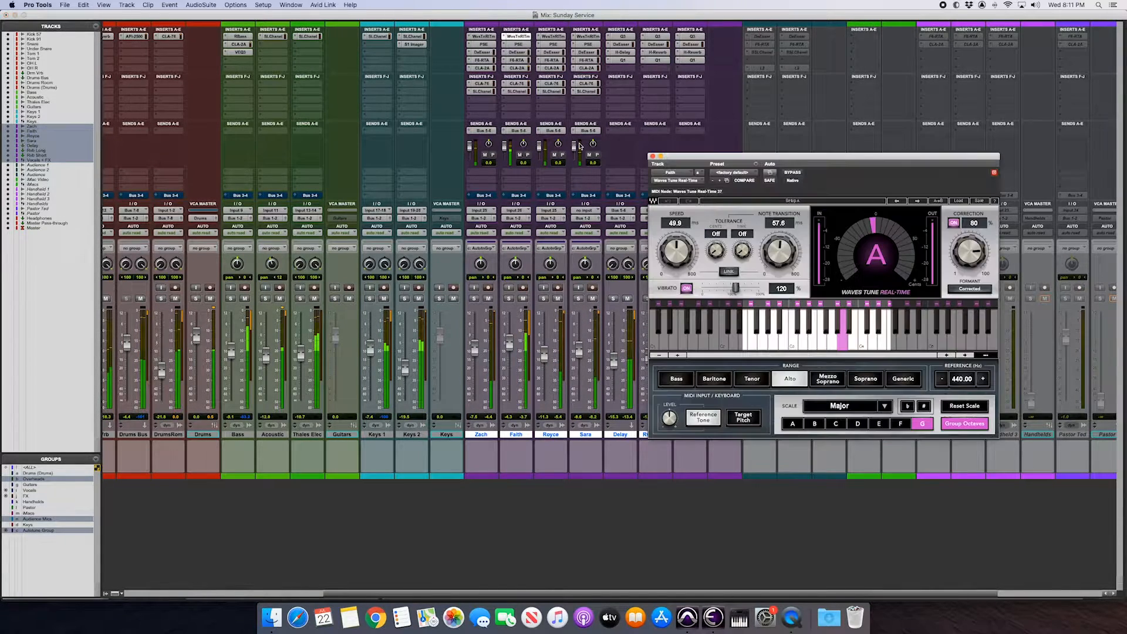
pyautogui.moveTo(808, 162); pyautogui.dragTo(827, 104)
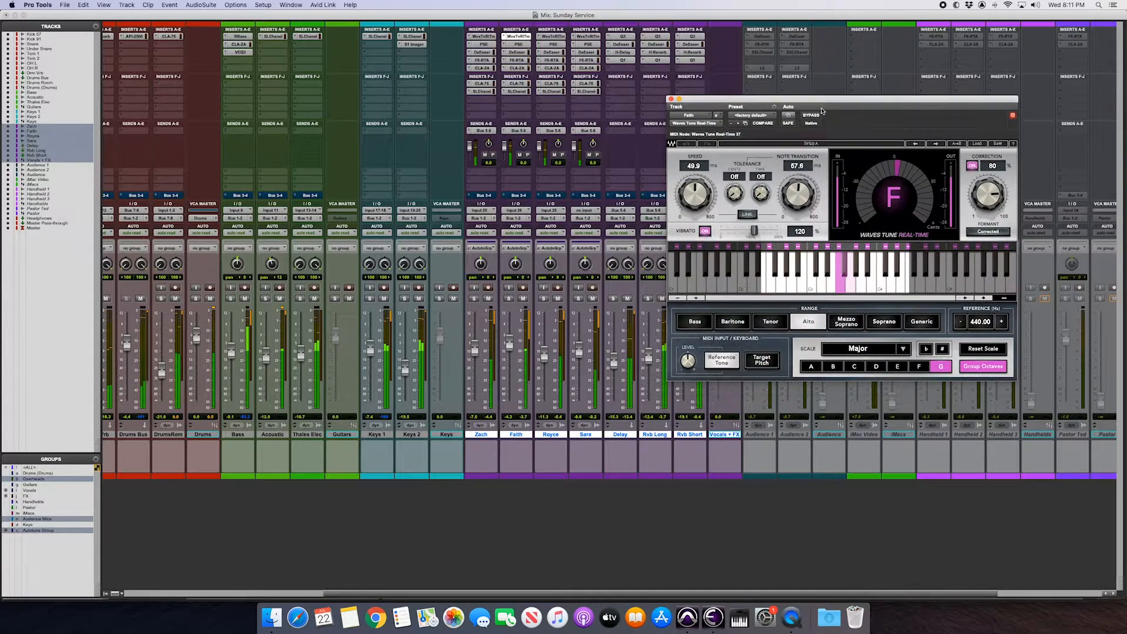
pyautogui.click(520, 46)
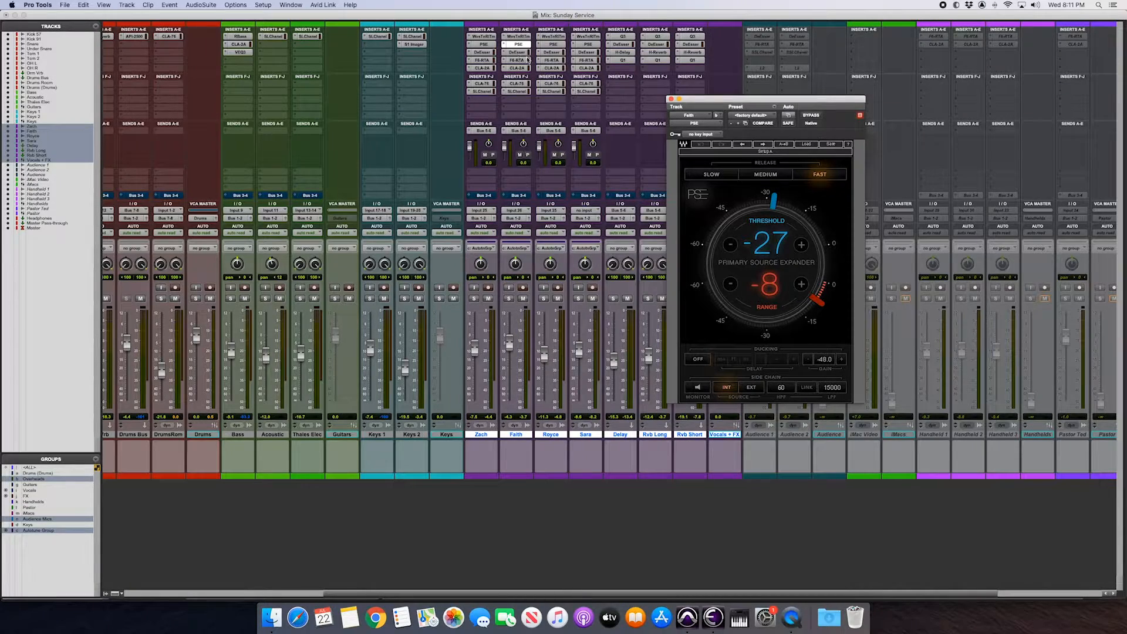
pyautogui.click(520, 52)
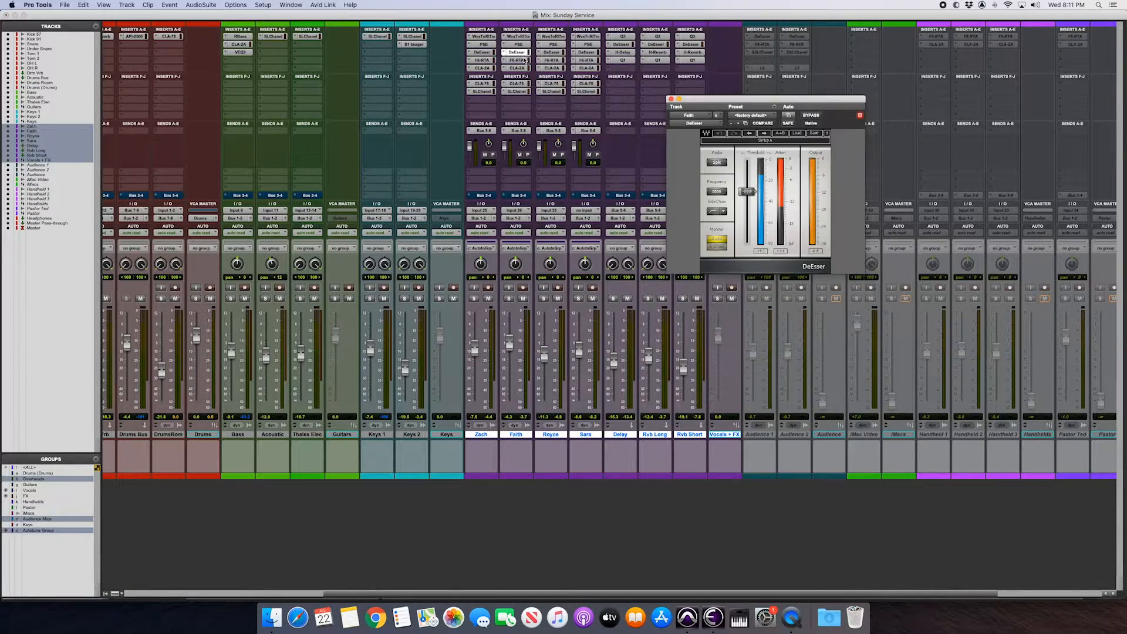
pyautogui.click(518, 60)
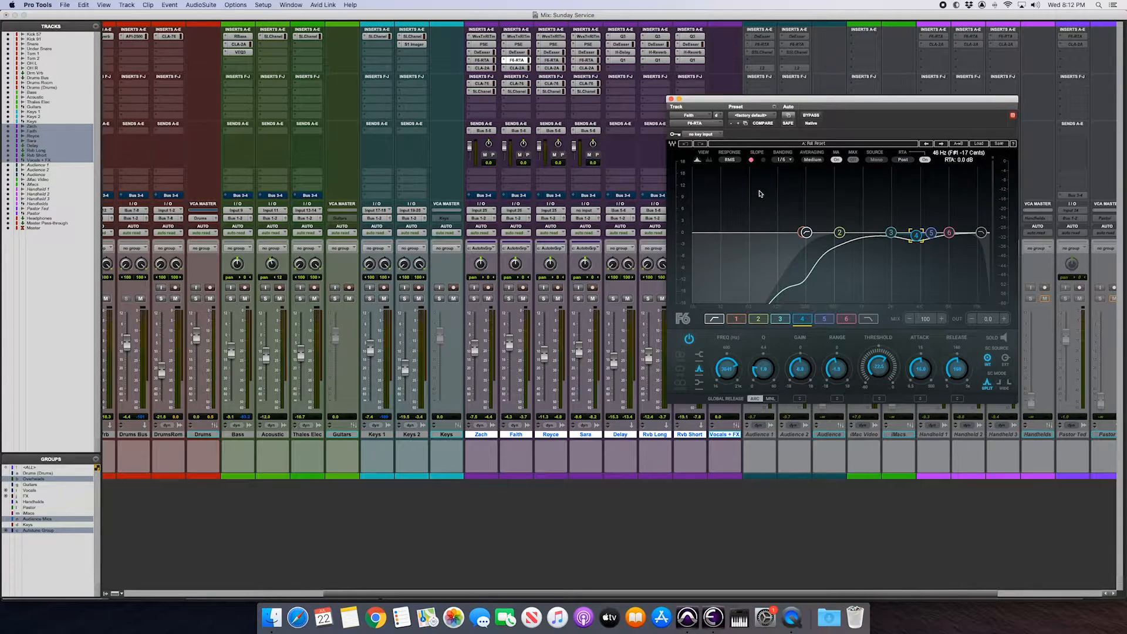
pyautogui.click(517, 68)
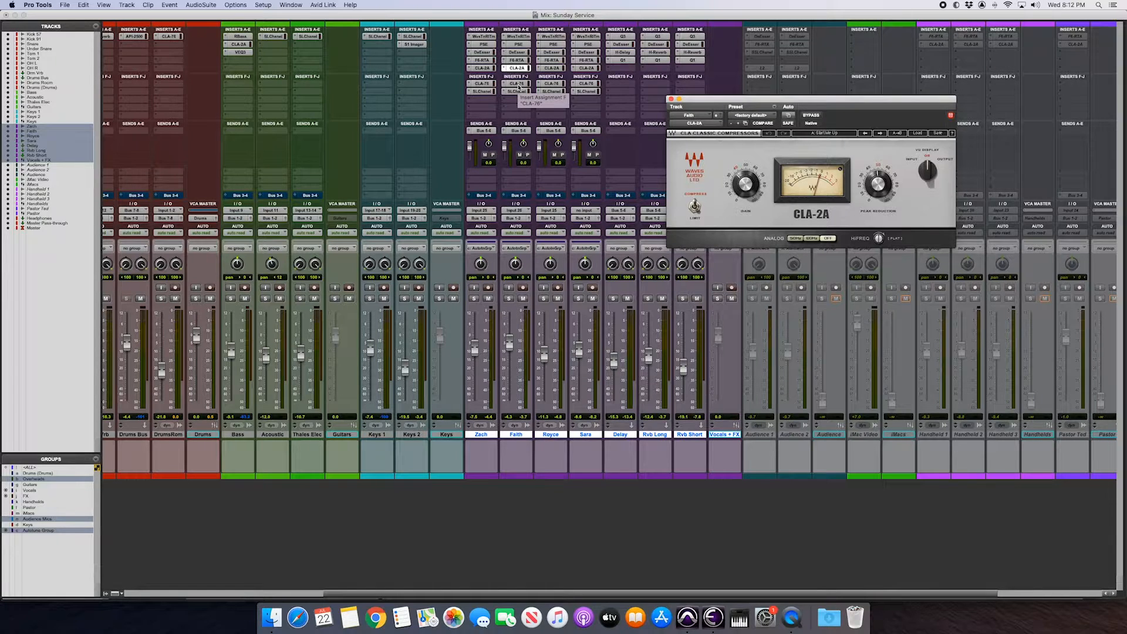
pyautogui.click(519, 83)
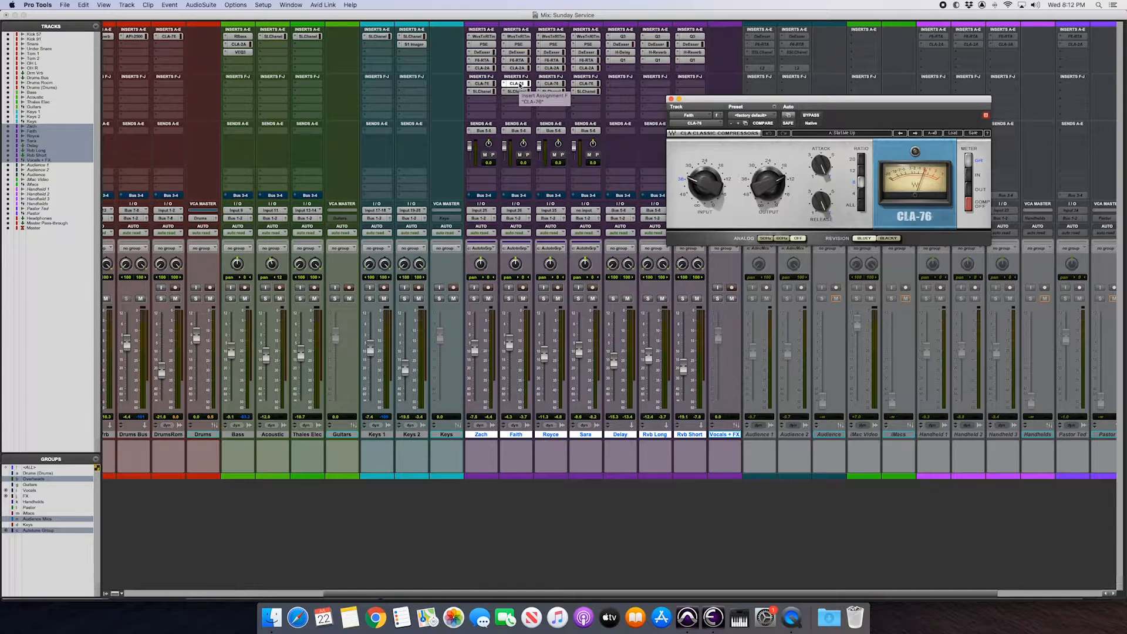
pyautogui.click(520, 92)
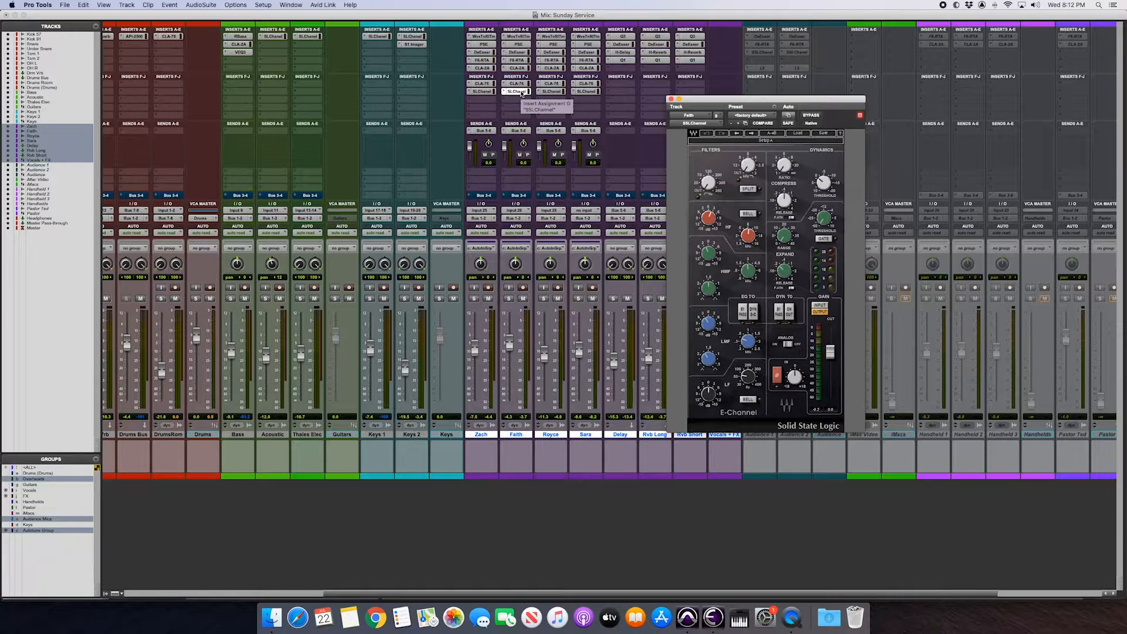
pyautogui.click(520, 92)
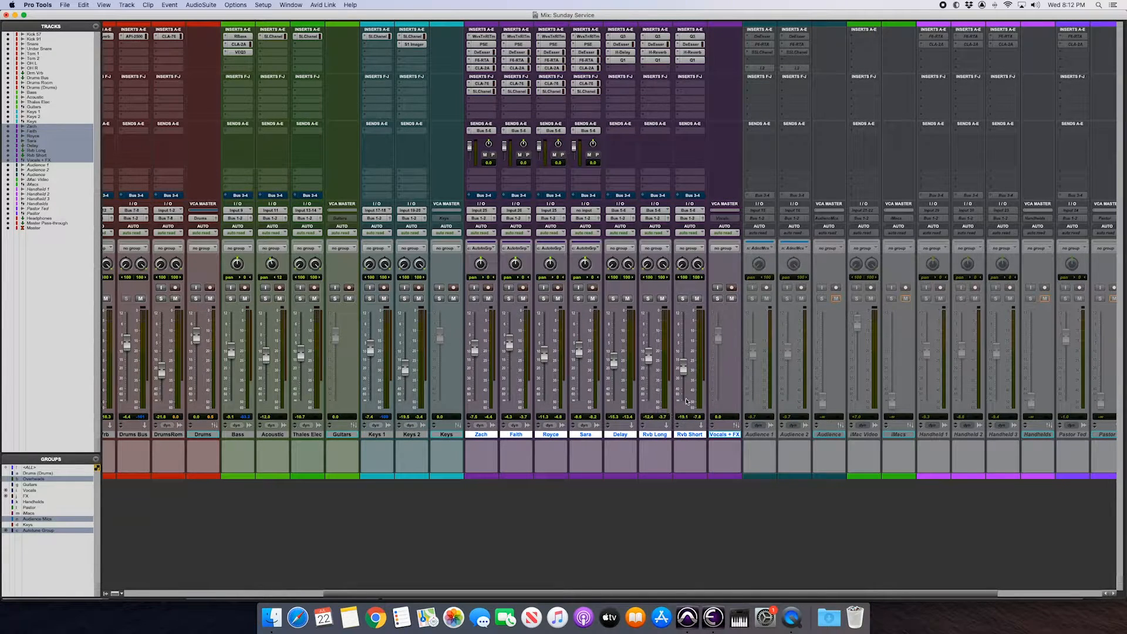
# Step: Open the H-Delay plug-in on the Delay track to examine its settings
pyautogui.click(622, 52)
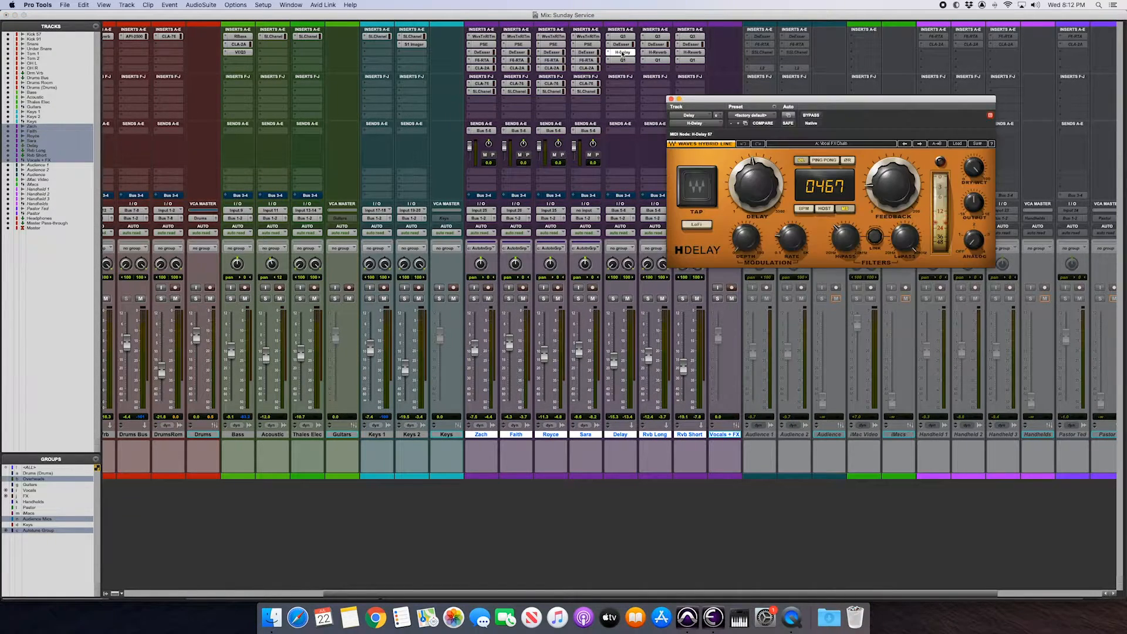
pyautogui.moveTo(731, 99); pyautogui.dragTo(780, 81)
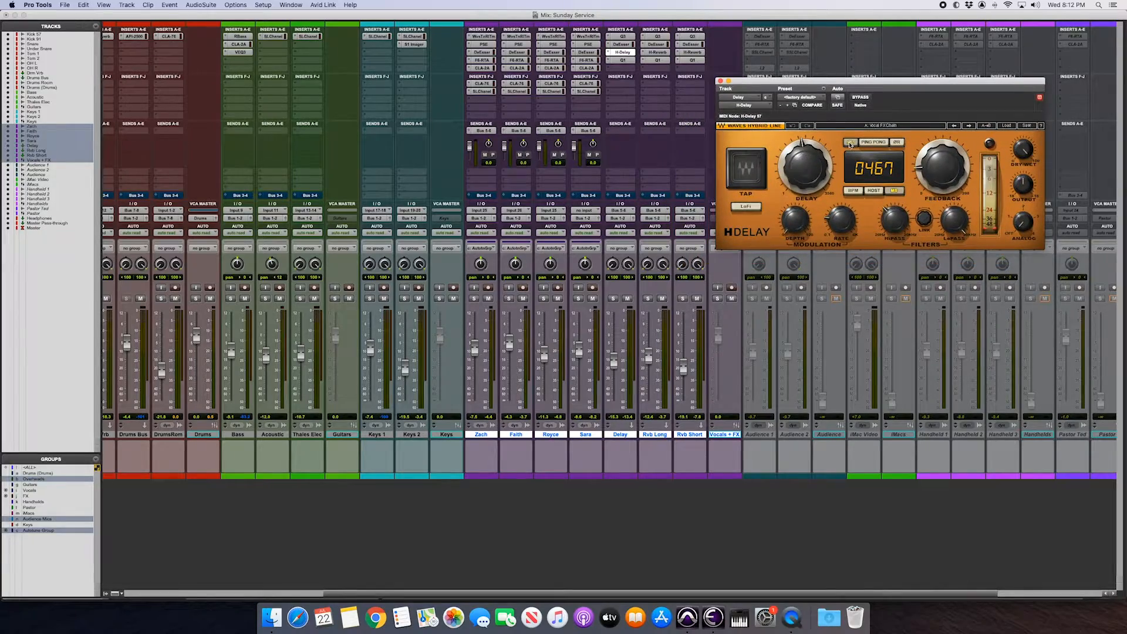